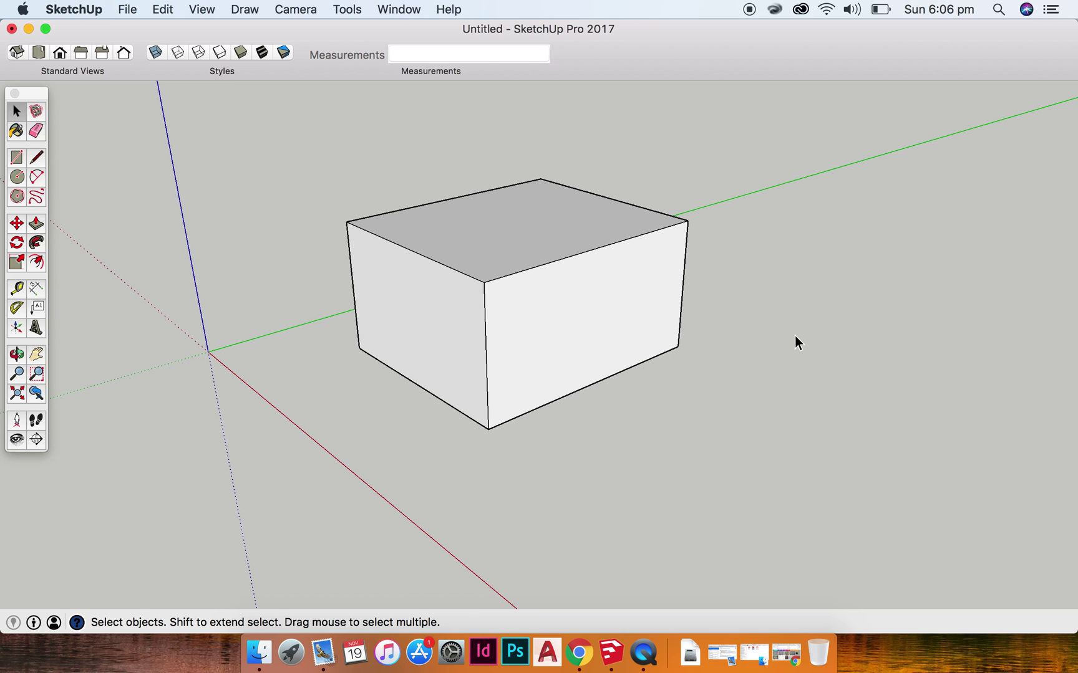
- Paint the box's top, front-right and left faces with the orange scalloped Roofing tile
key(b)
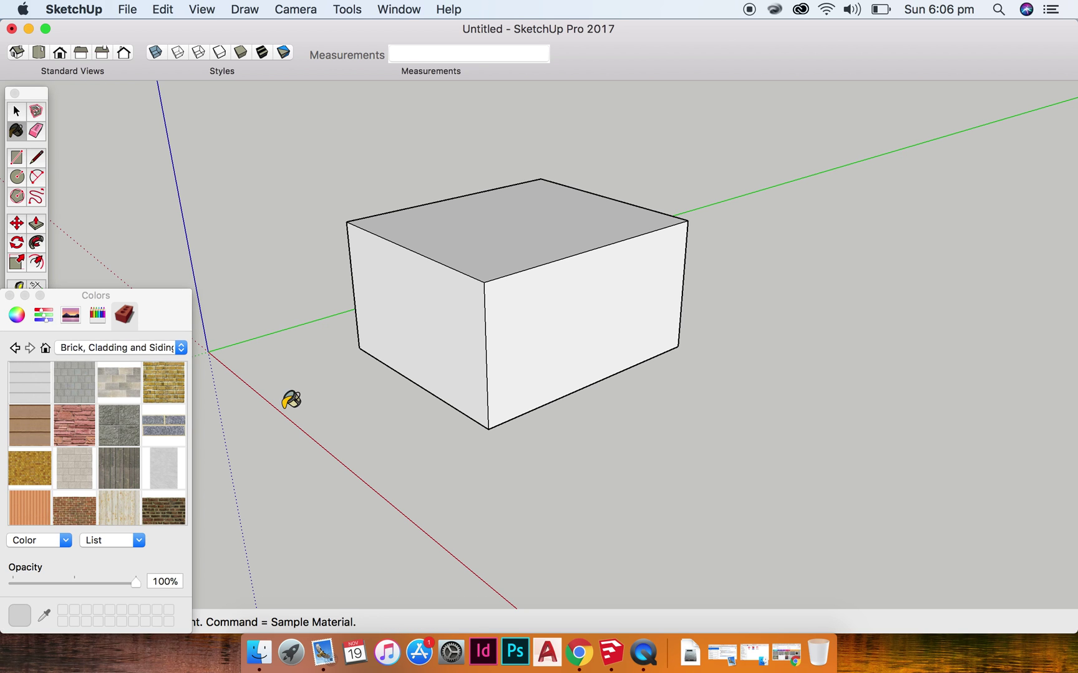
click(96, 314)
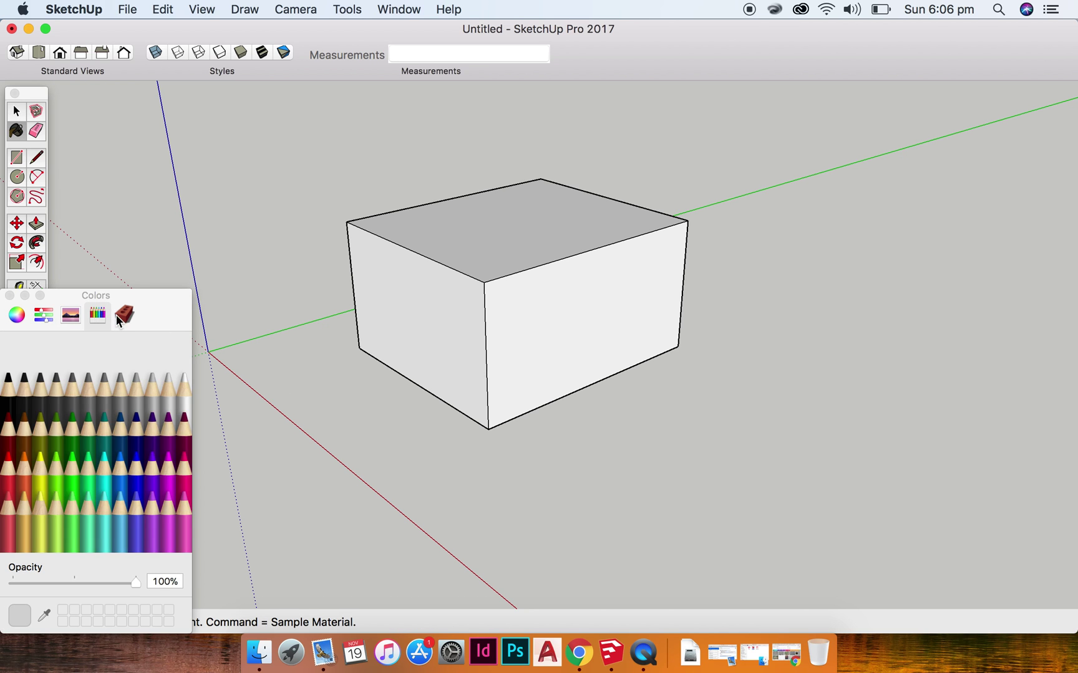
click(125, 315)
click(131, 350)
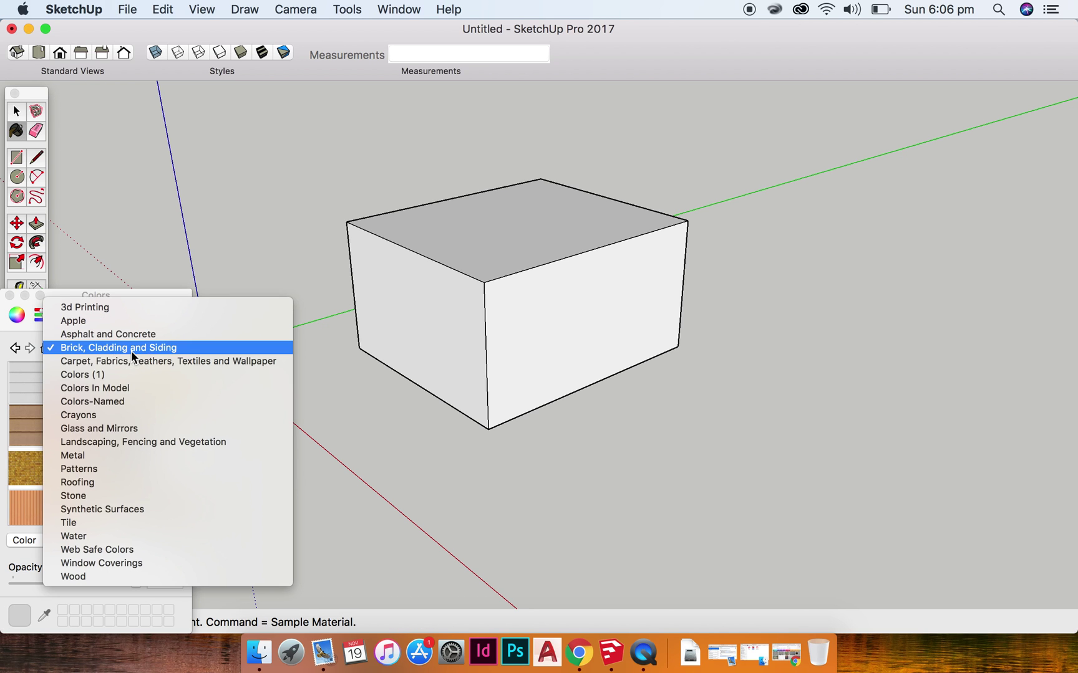
click(97, 482)
click(157, 373)
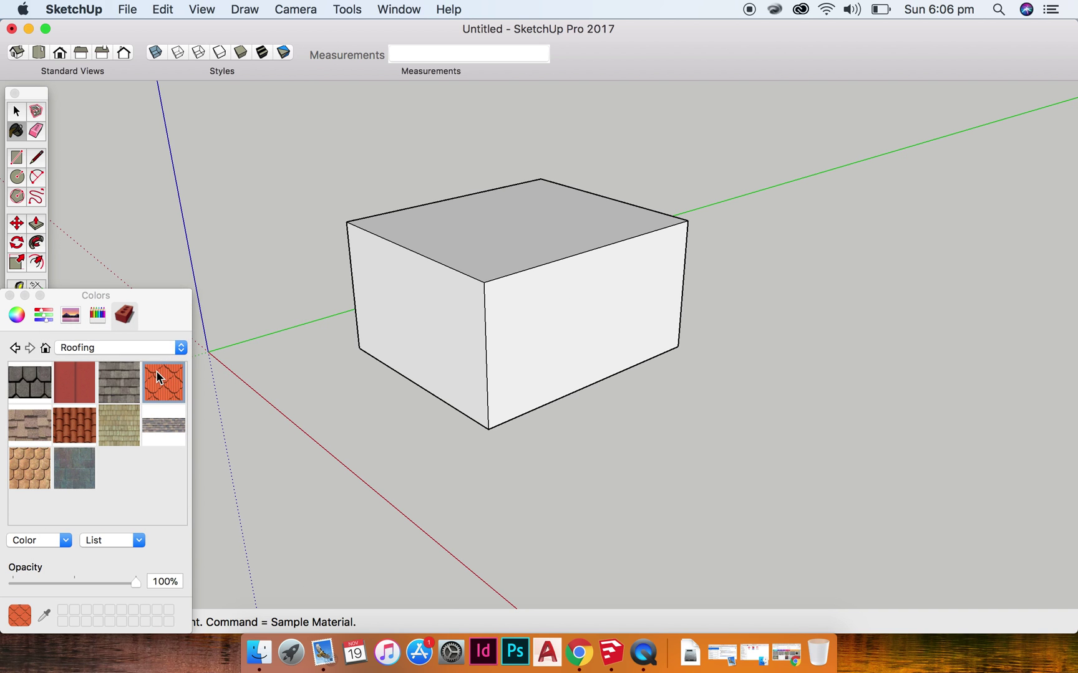
click(523, 256)
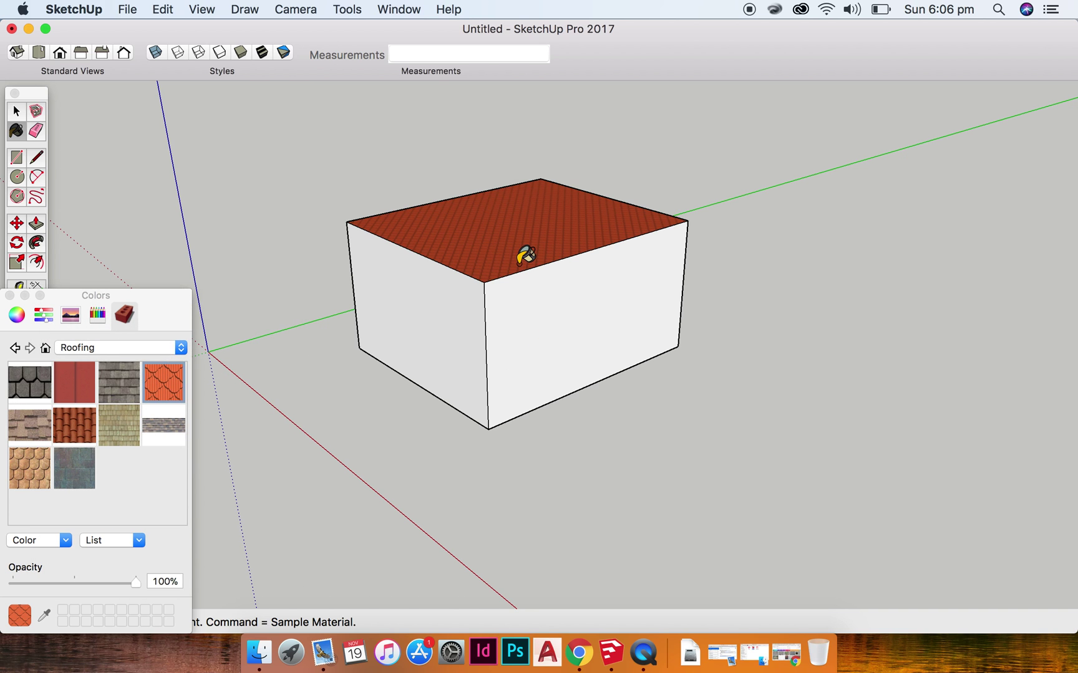
click(508, 334)
click(439, 310)
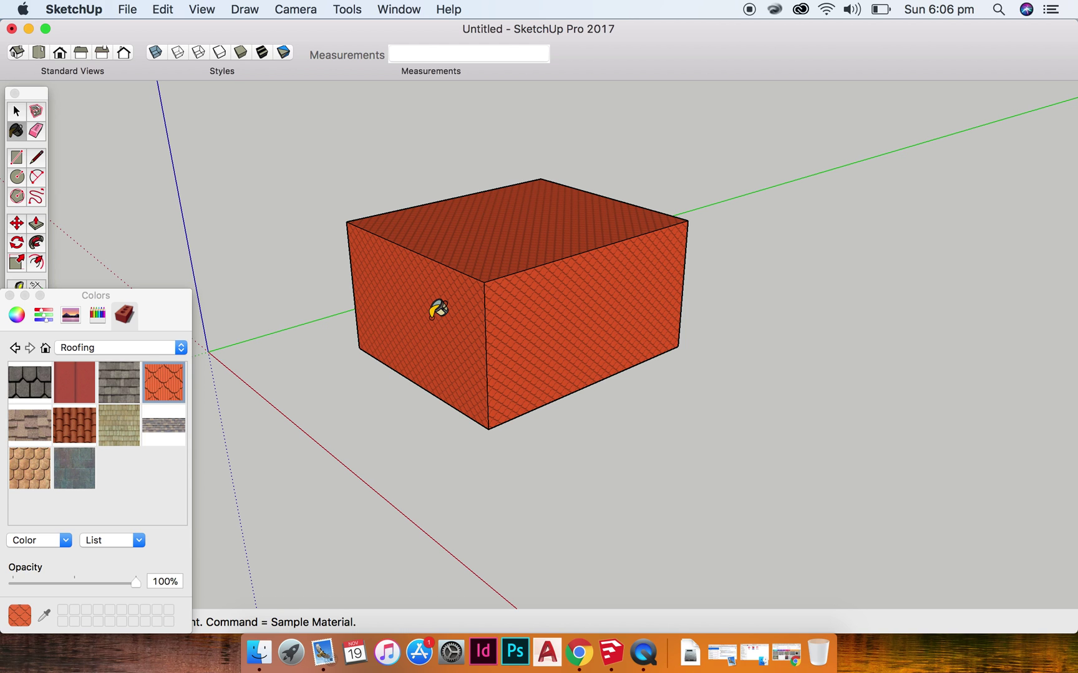
- Drop down the material collection list from the Roofing selector
click(146, 348)
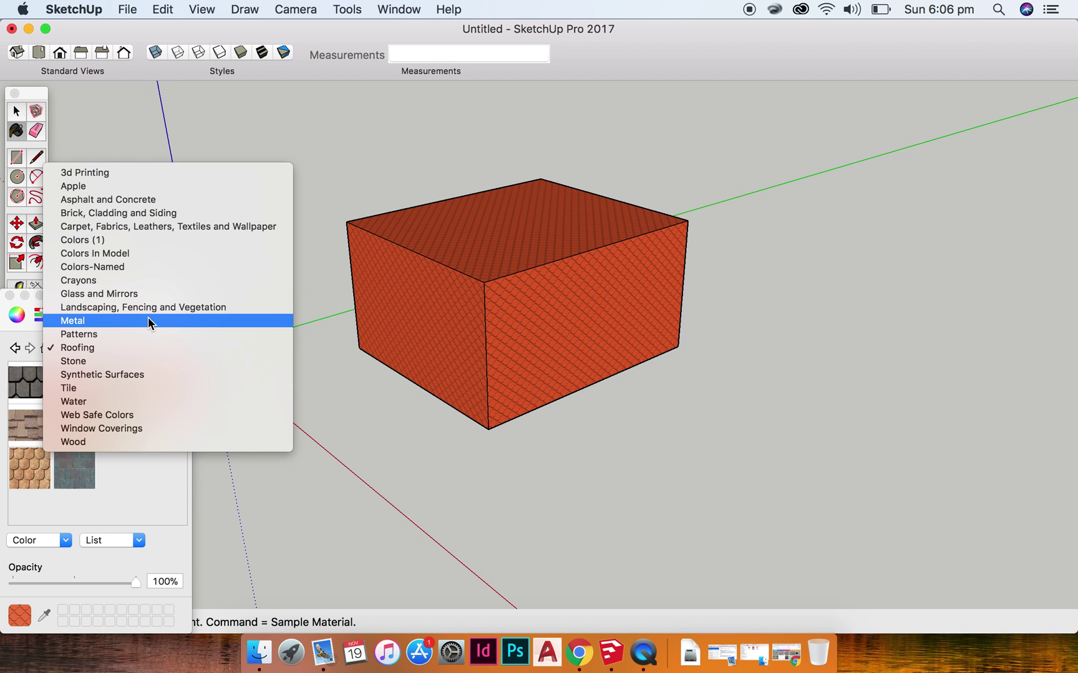
- Paint the front-right face with the beige stone swatch from Brick, Cladding and Siding
click(133, 213)
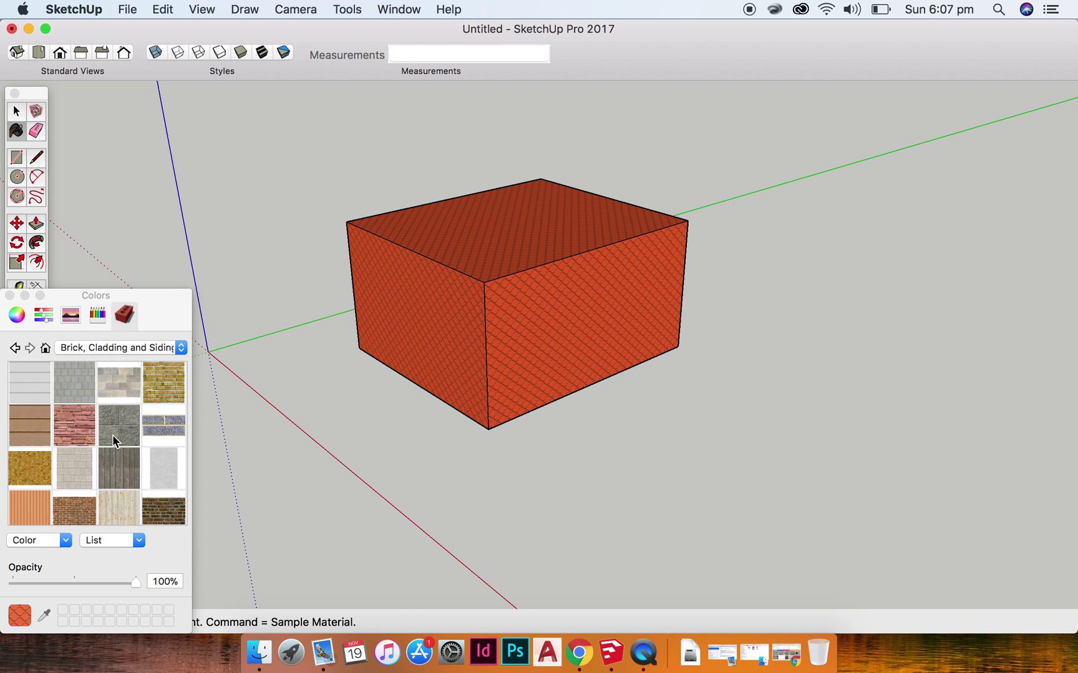
click(120, 383)
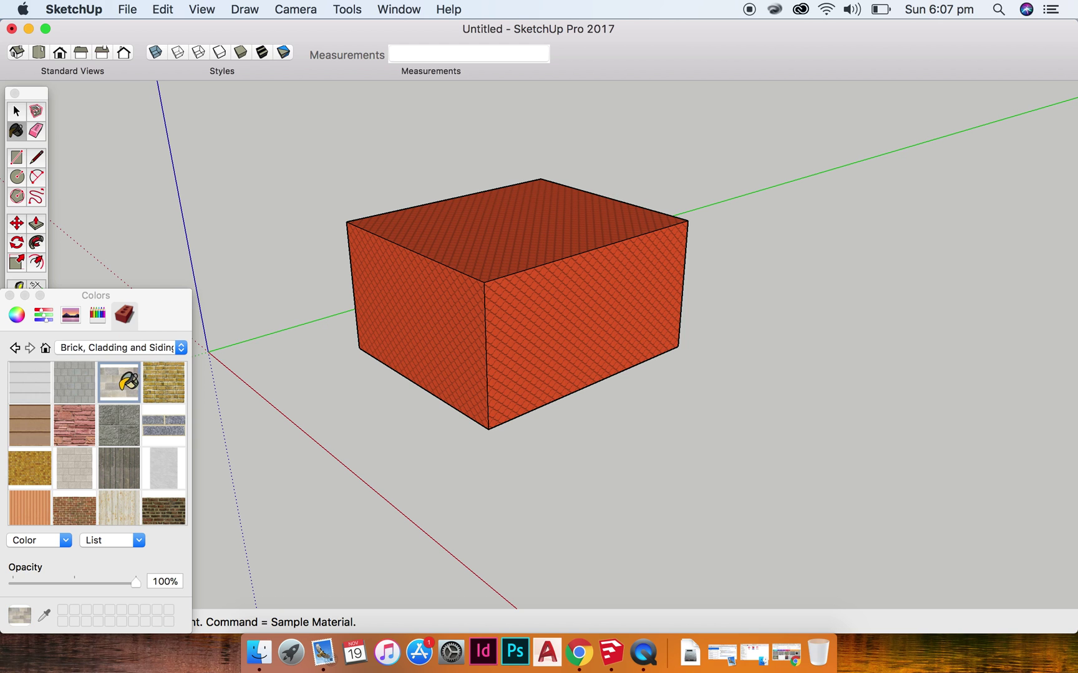
click(565, 319)
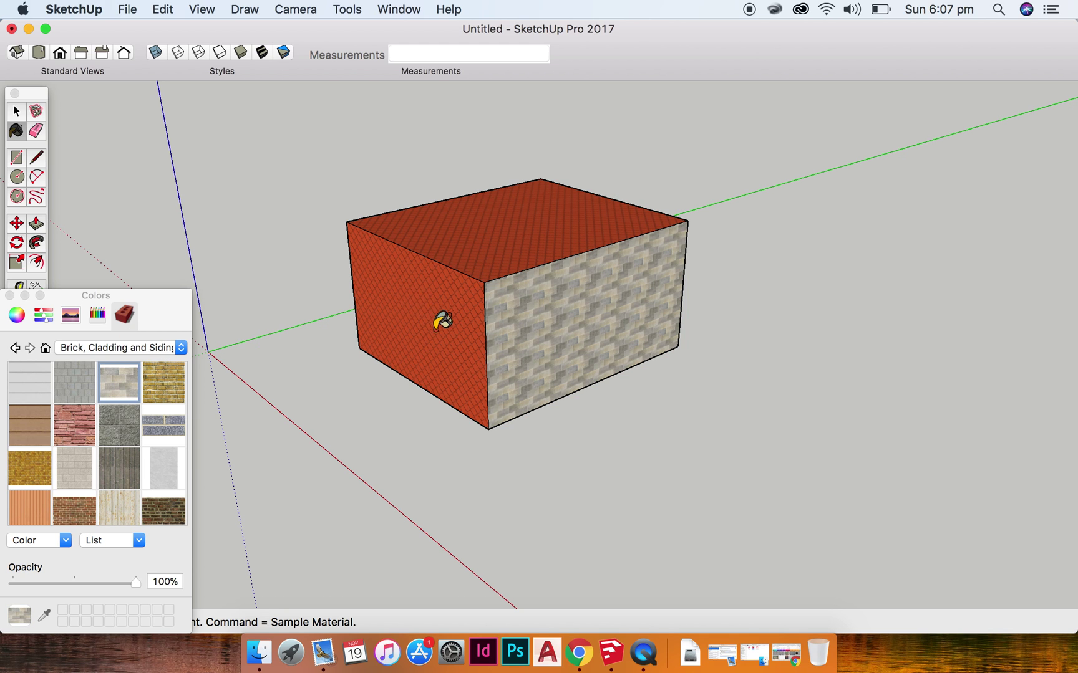
key(space)
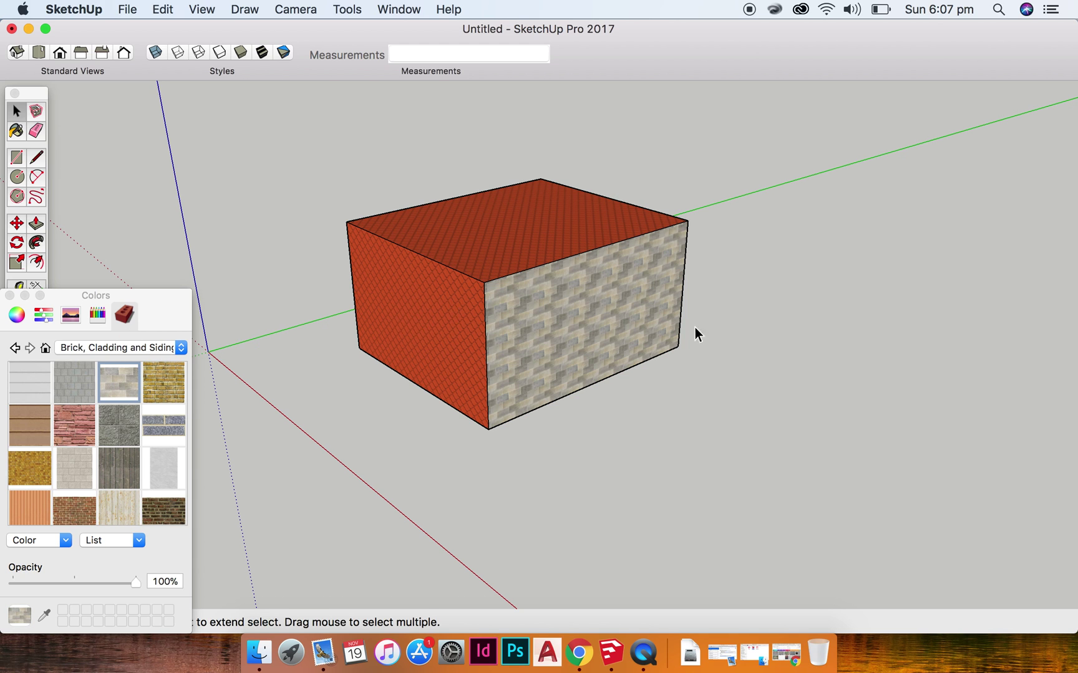
- Import download.jpeg as a new material named 'Cracked Paint'
mouse_move(1074, 167)
mouse_down()
mouse_move(872, 157)
mouse_move(927, 158)
mouse_up()
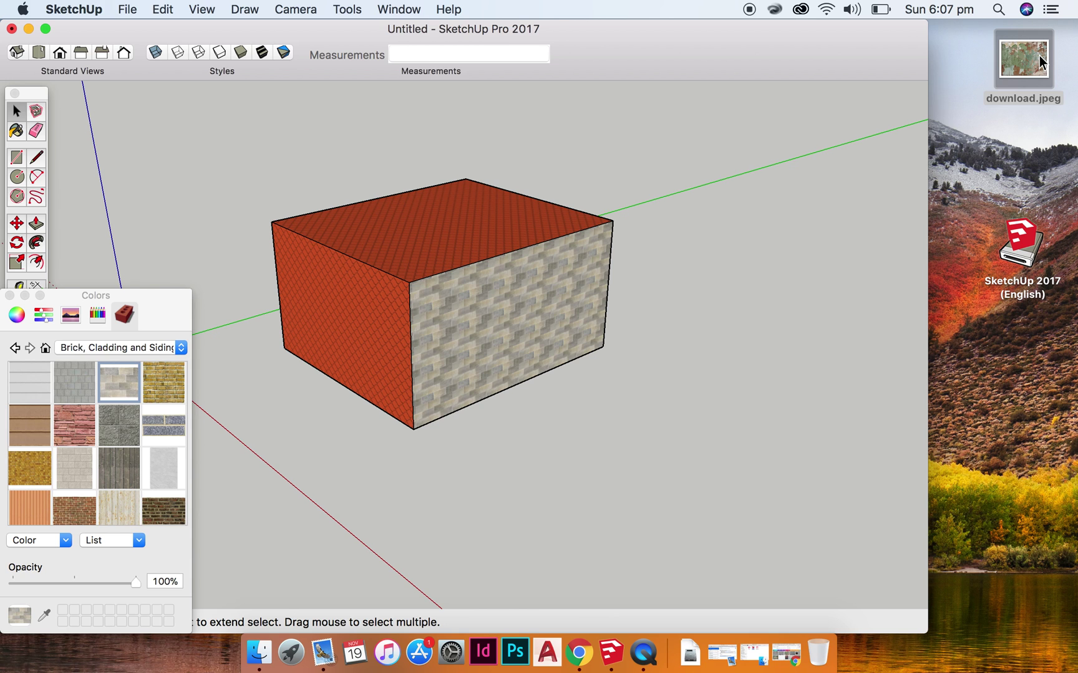
mouse_move(1040, 61)
mouse_down()
mouse_move(339, 279)
mouse_move(181, 354)
mouse_move(78, 471)
mouse_move(142, 440)
mouse_move(100, 447)
mouse_up()
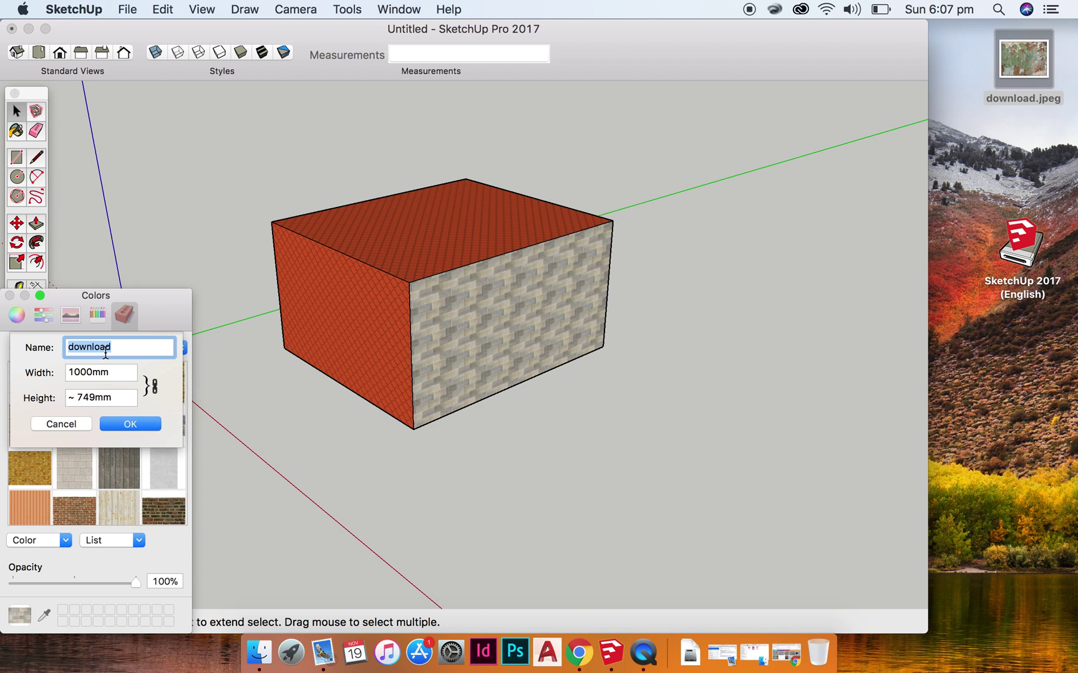
text(Cracked Paint)
click(131, 424)
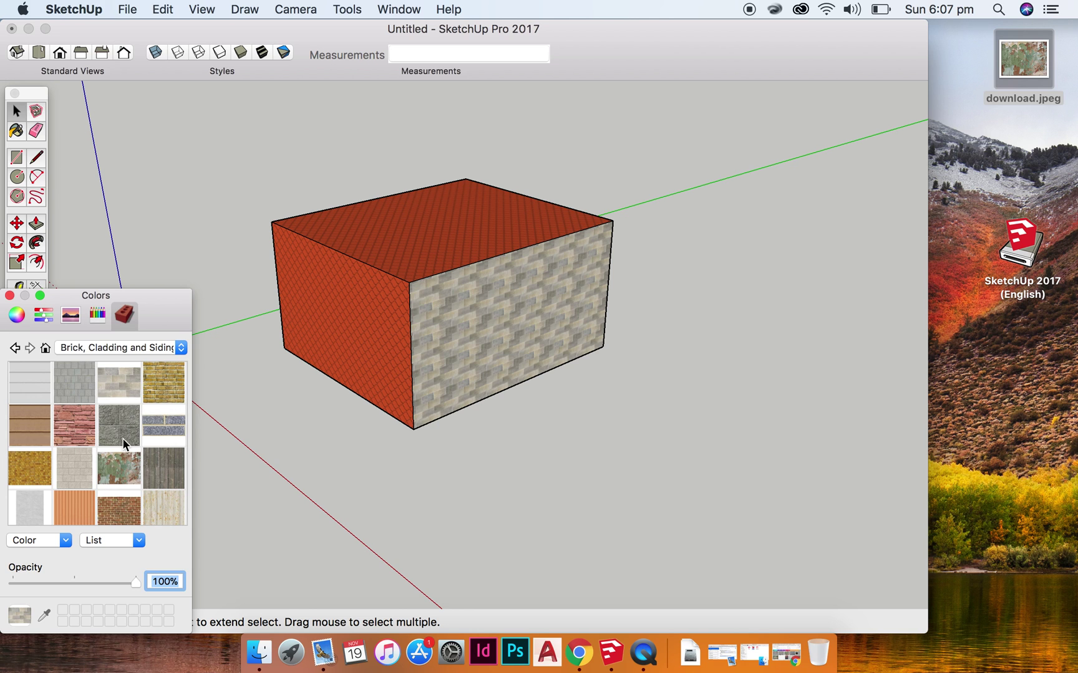
- Apply Cracked Paint to the box's front-right face and widen the SketchUp window
click(113, 470)
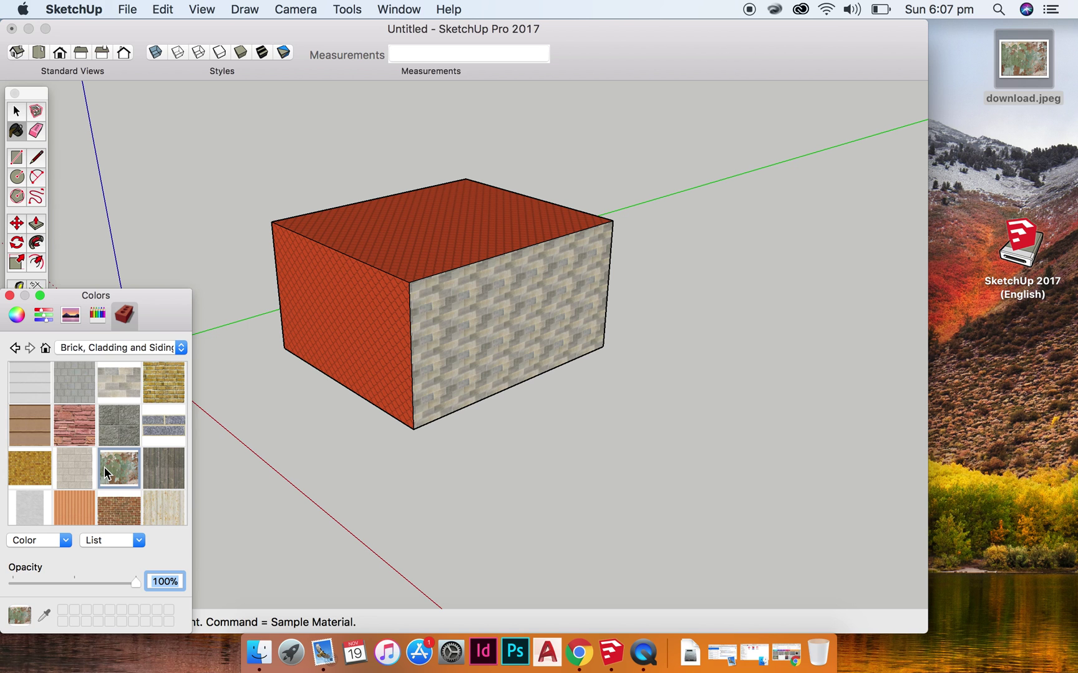
click(477, 338)
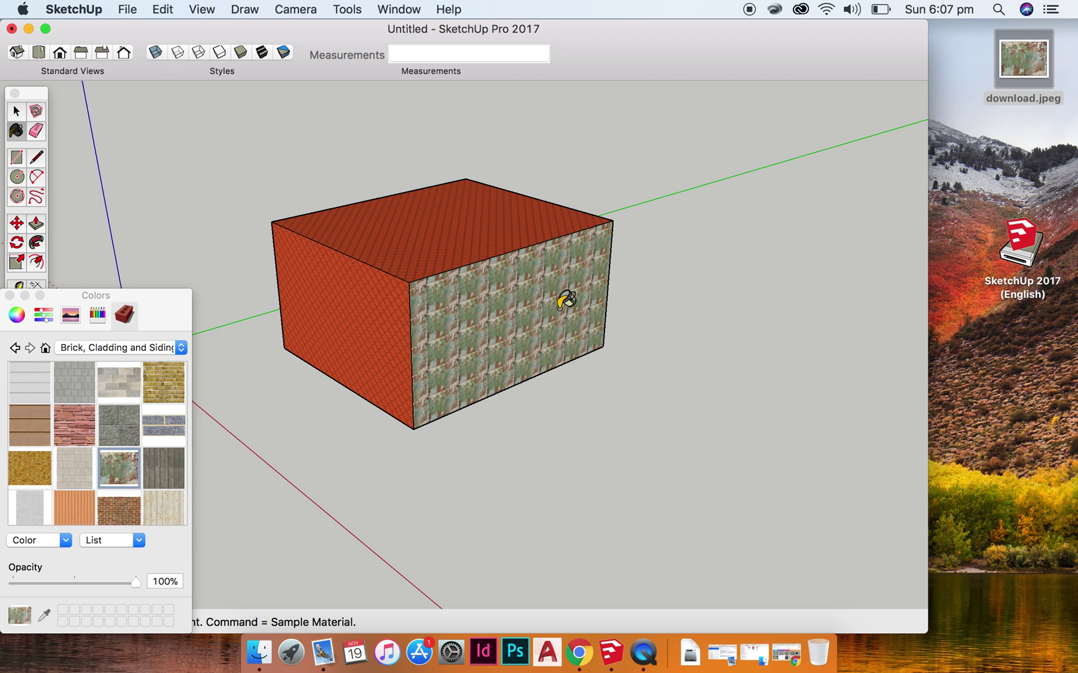
key(space)
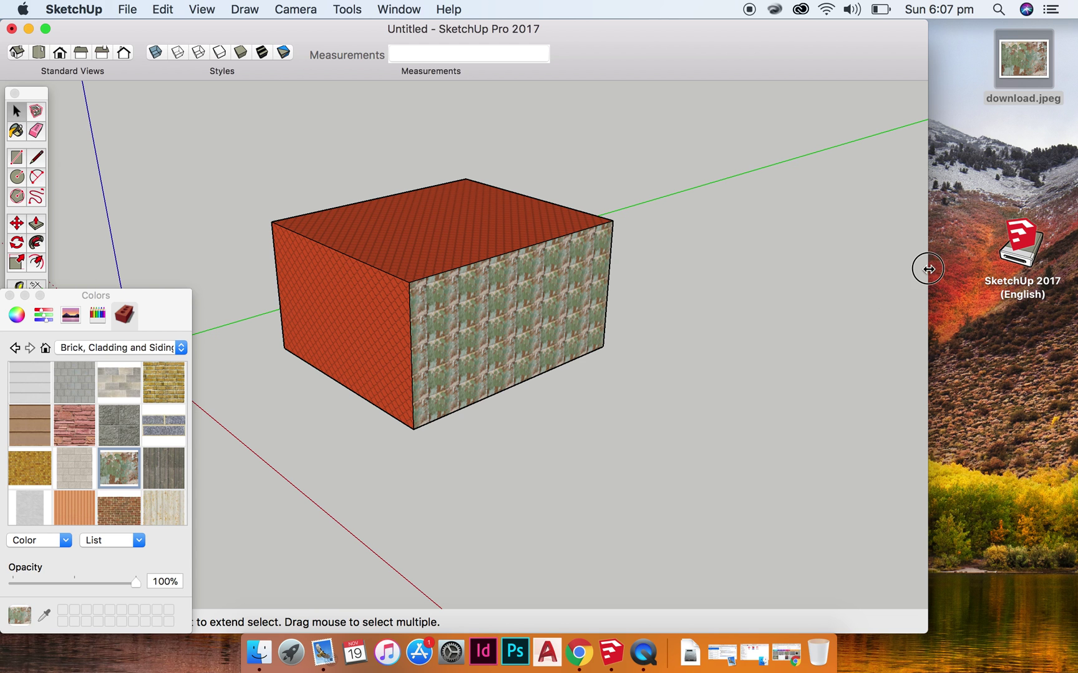
drag(926, 270, 1074, 270)
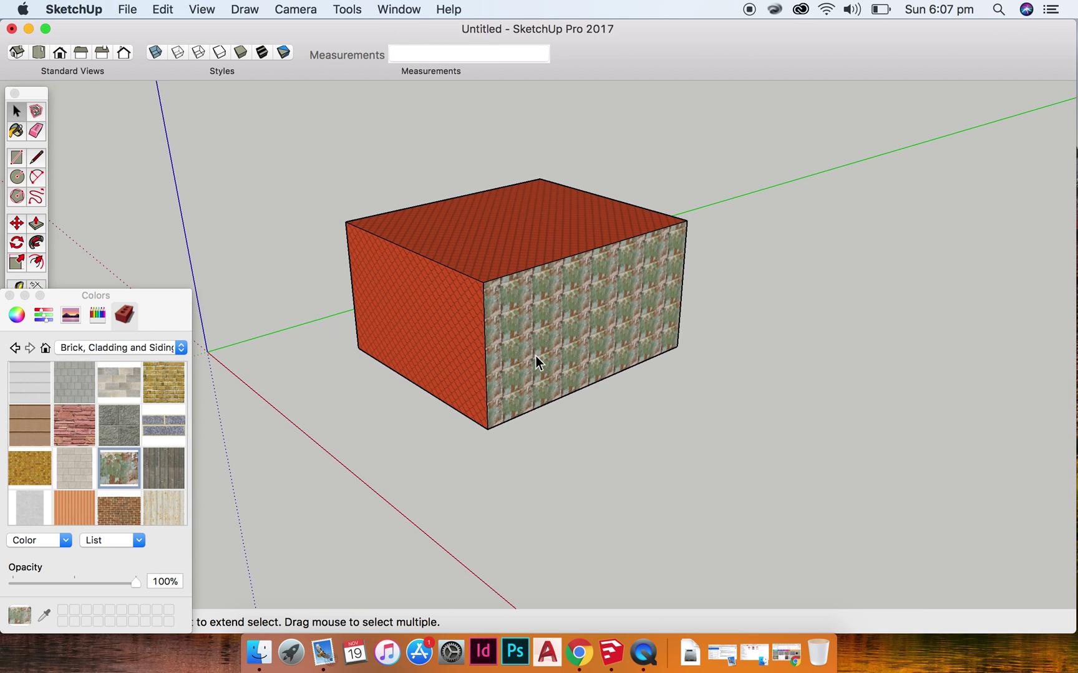
- Zoom in on the box until its Cracked Paint front face fills most of the view
scroll(590, 348, up, 5)
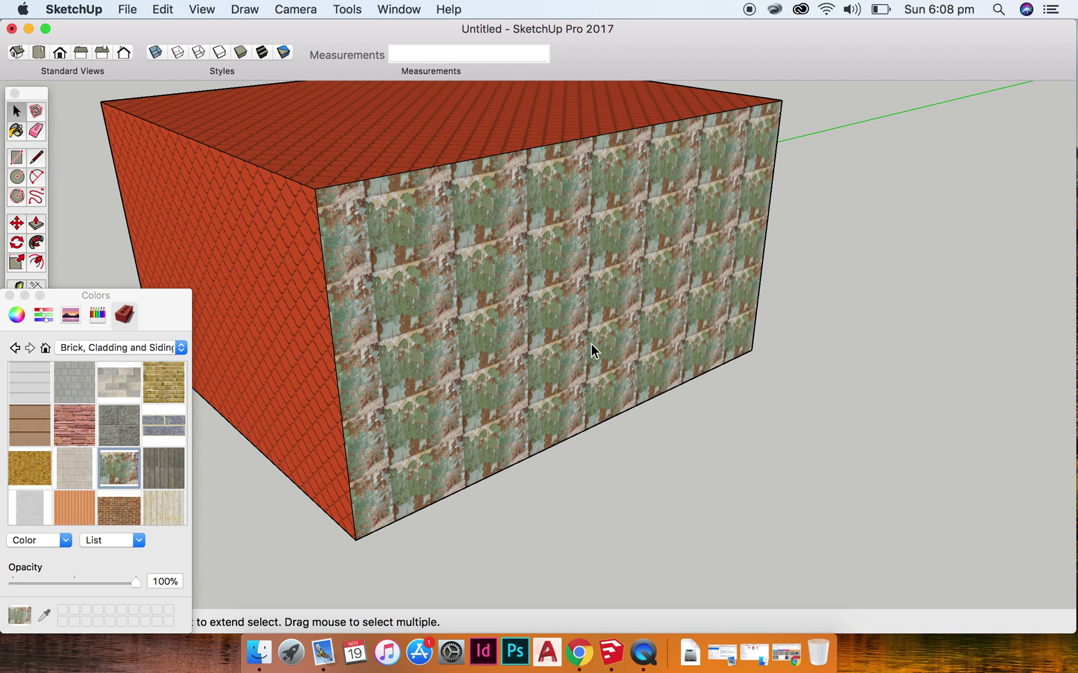
- Enter Texture > Position for the front face's Cracked Paint texture
right_click(442, 305)
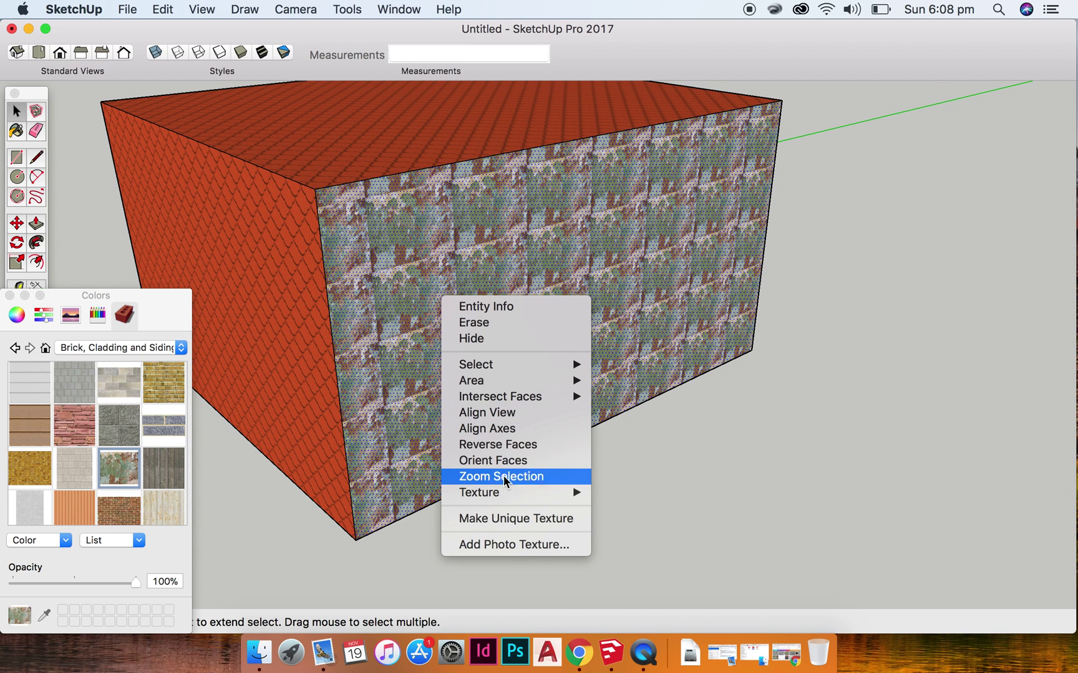
mouse_move(501, 497)
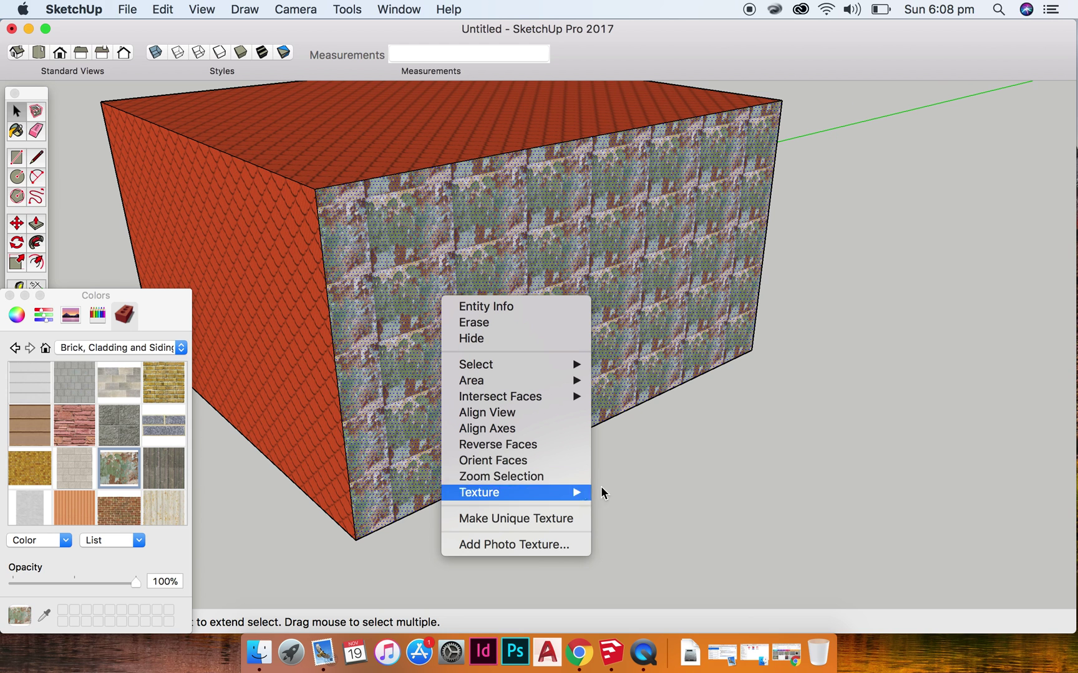
click(616, 491)
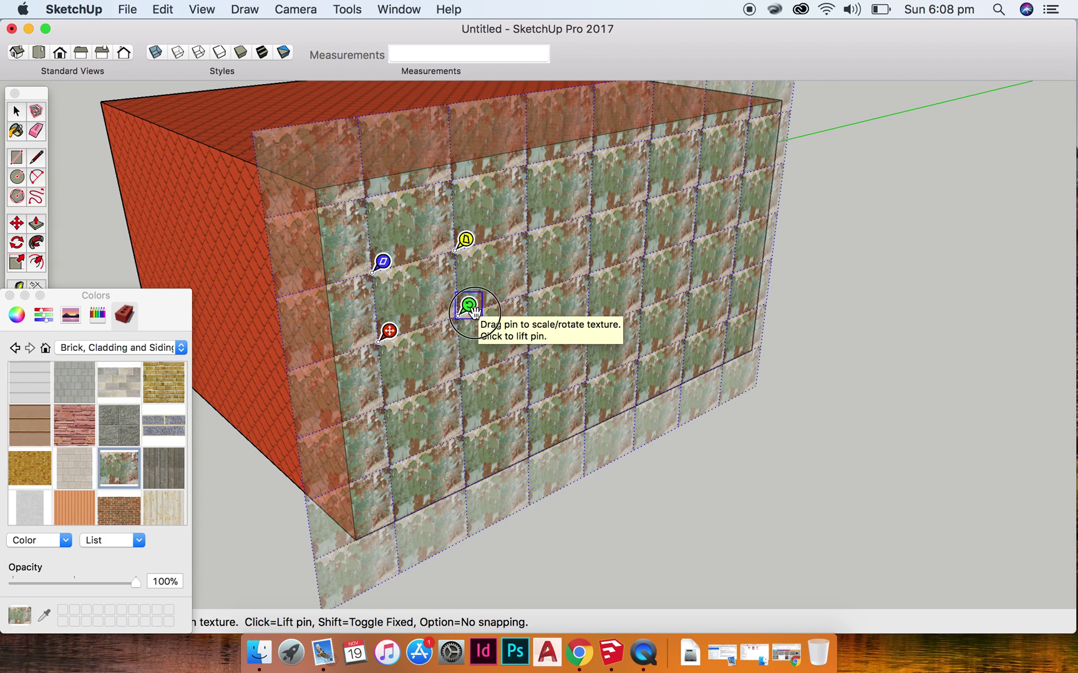
- Scale, rotate and shift the Cracked Paint texture so one image tile spans the front face
drag(474, 311, 708, 238)
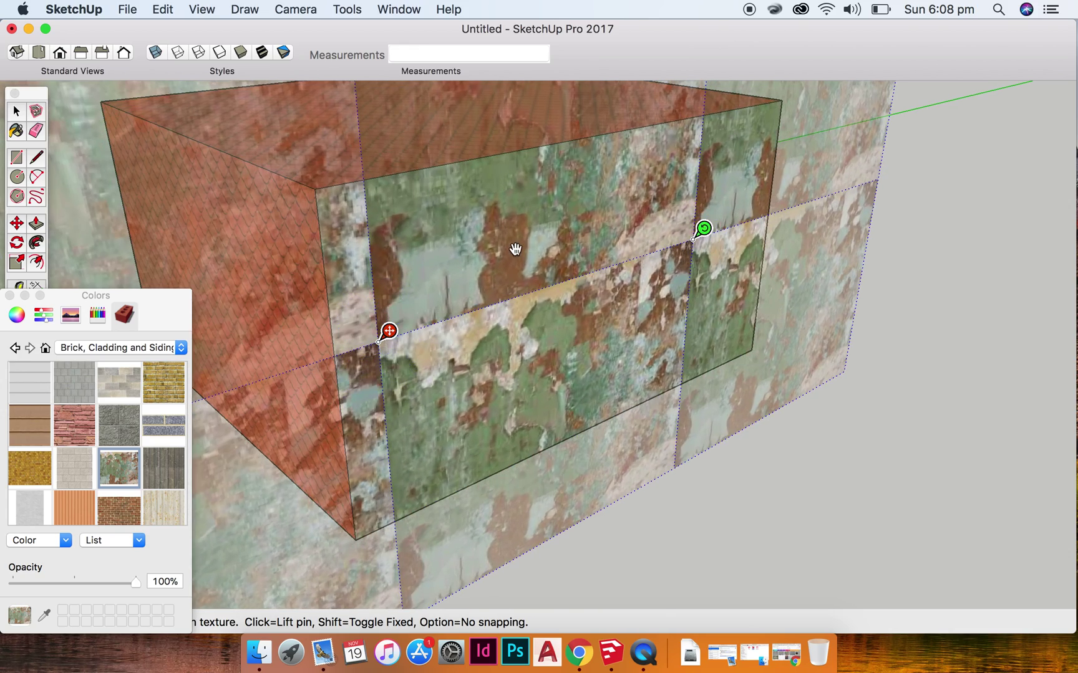
drag(515, 250, 483, 338)
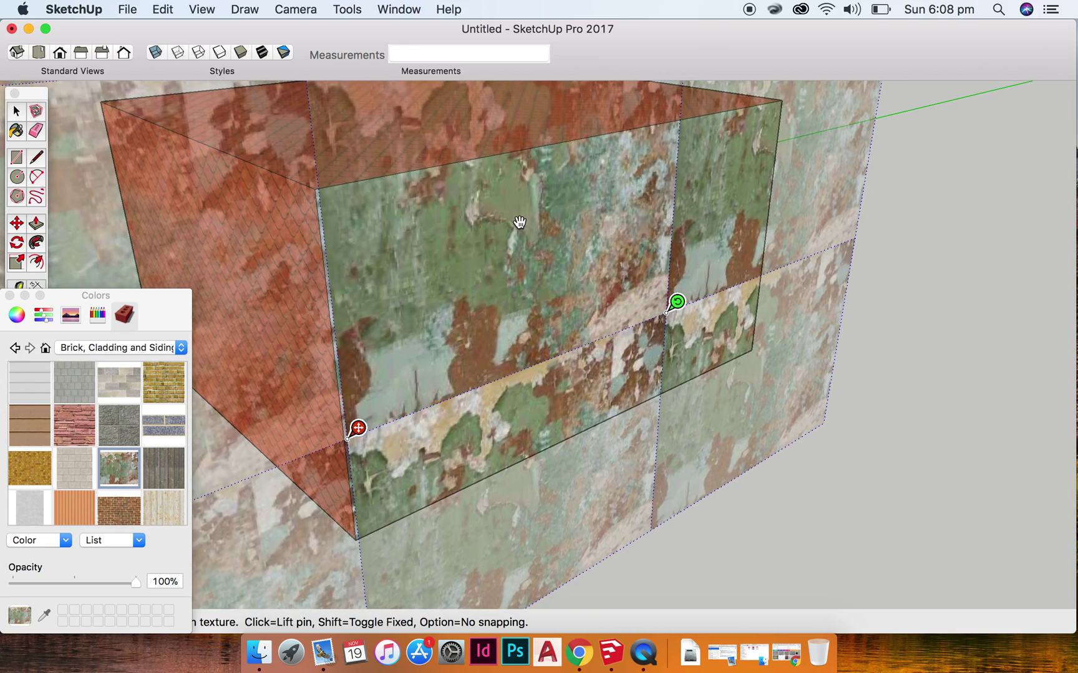
drag(518, 222, 517, 331)
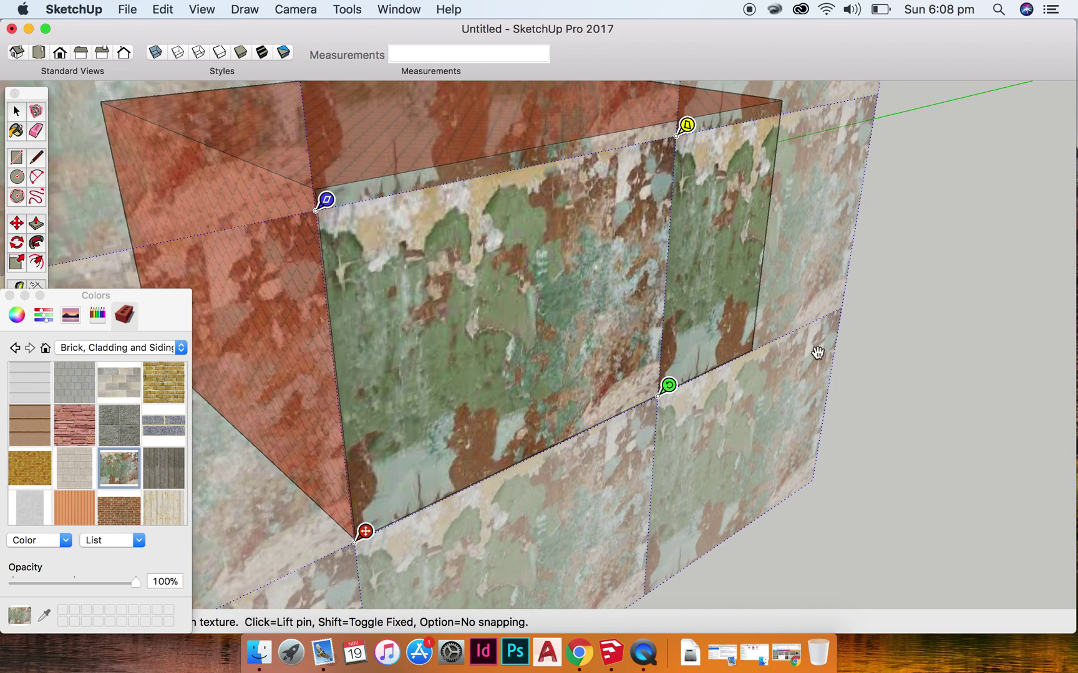
drag(668, 388, 766, 340)
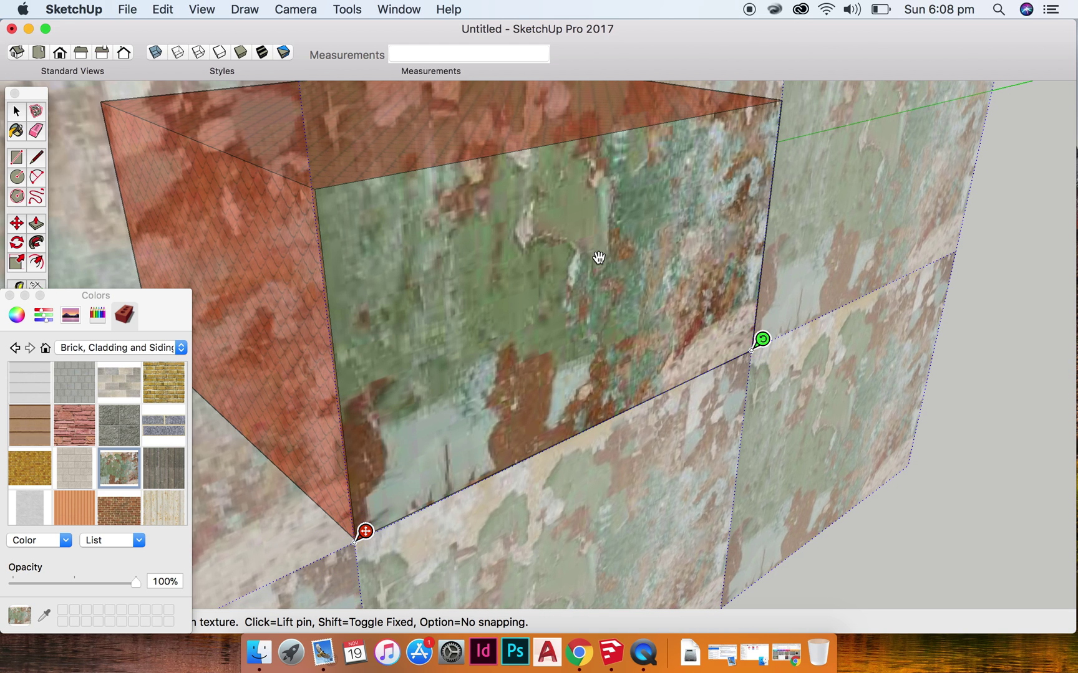
scroll(599, 258, down, 5)
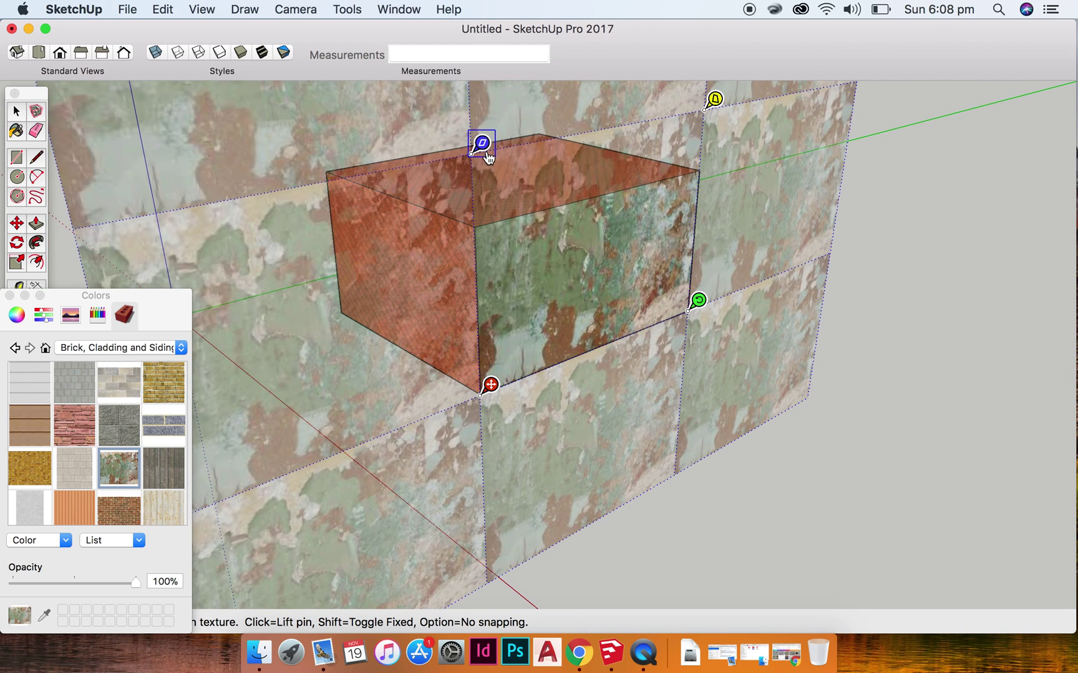
- Shear, distort and shift the texture to fit one image on the face, then finish positioning
mouse_move(484, 148)
mouse_down()
mouse_move(457, 144)
mouse_move(385, 188)
mouse_move(378, 214)
mouse_move(423, 158)
mouse_move(517, 139)
mouse_move(574, 148)
mouse_move(539, 132)
mouse_move(440, 123)
mouse_move(484, 144)
mouse_up()
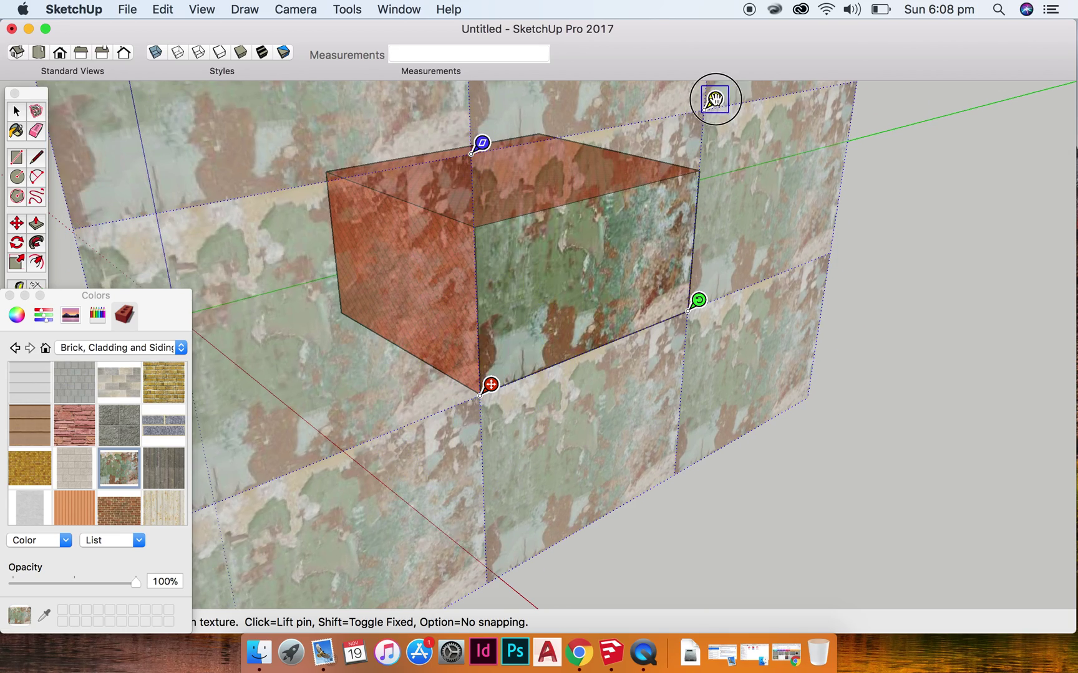
mouse_move(714, 98)
mouse_down()
mouse_move(666, 111)
mouse_move(572, 101)
mouse_move(637, 120)
mouse_move(681, 173)
mouse_move(746, 219)
mouse_move(750, 201)
mouse_move(670, 111)
mouse_move(620, 120)
mouse_move(716, 101)
mouse_up()
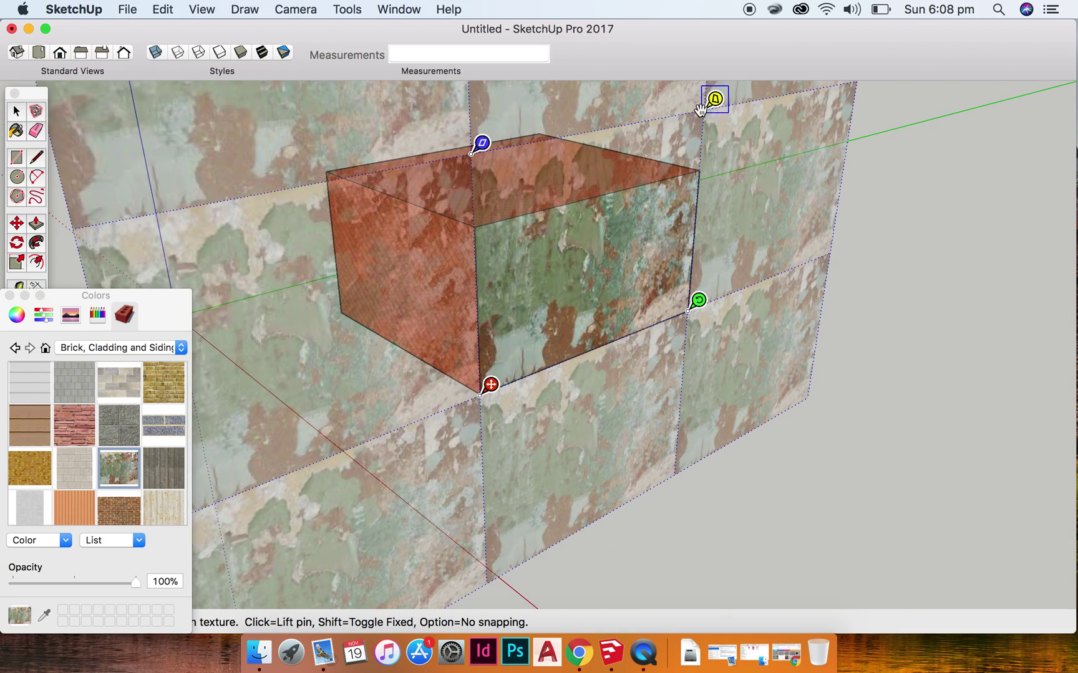
mouse_move(490, 385)
mouse_down()
mouse_move(548, 356)
mouse_move(581, 254)
mouse_move(424, 365)
mouse_move(503, 387)
mouse_up()
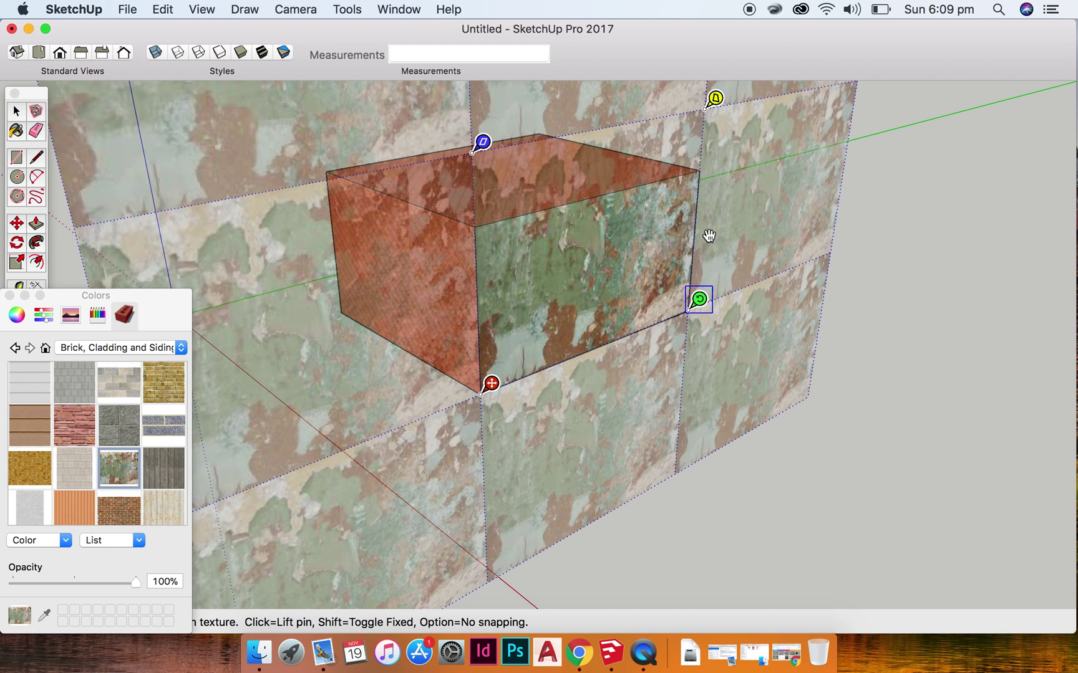
click(923, 278)
click(825, 336)
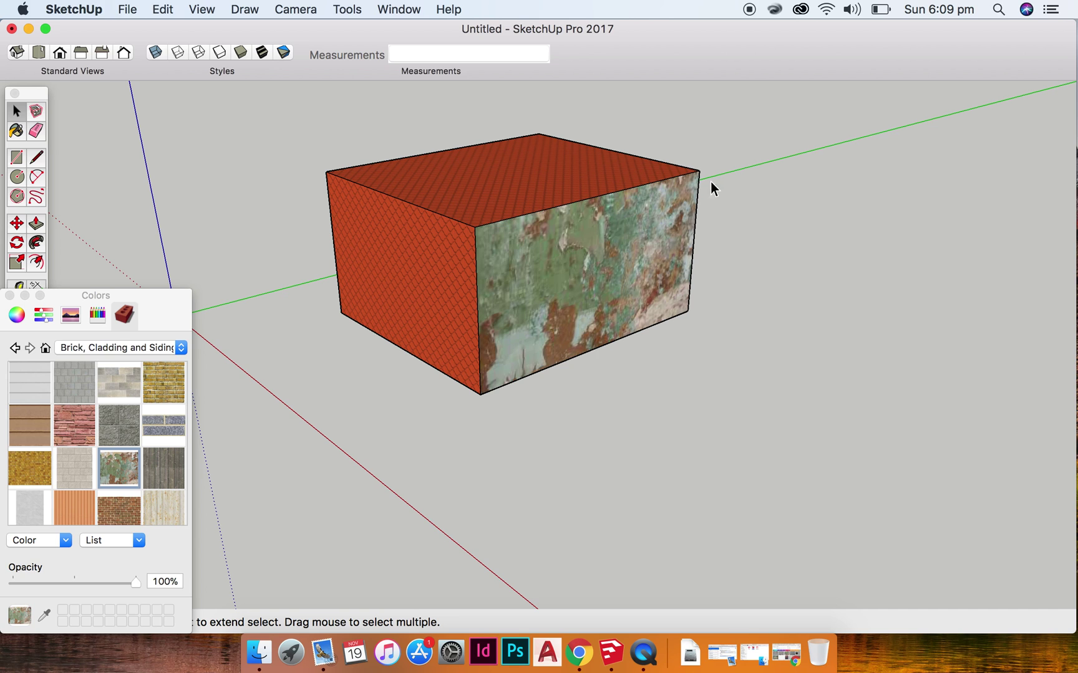
- Reset the front face's Cracked Paint texture position back to default small tiles
right_click(561, 296)
mouse_move(672, 496)
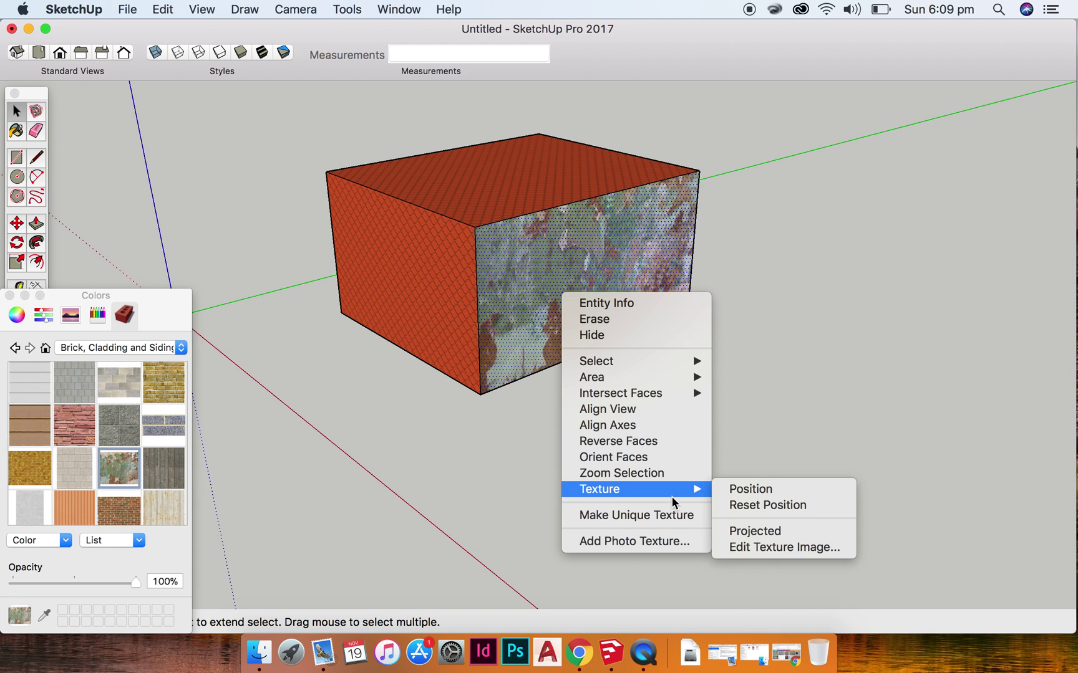
click(748, 505)
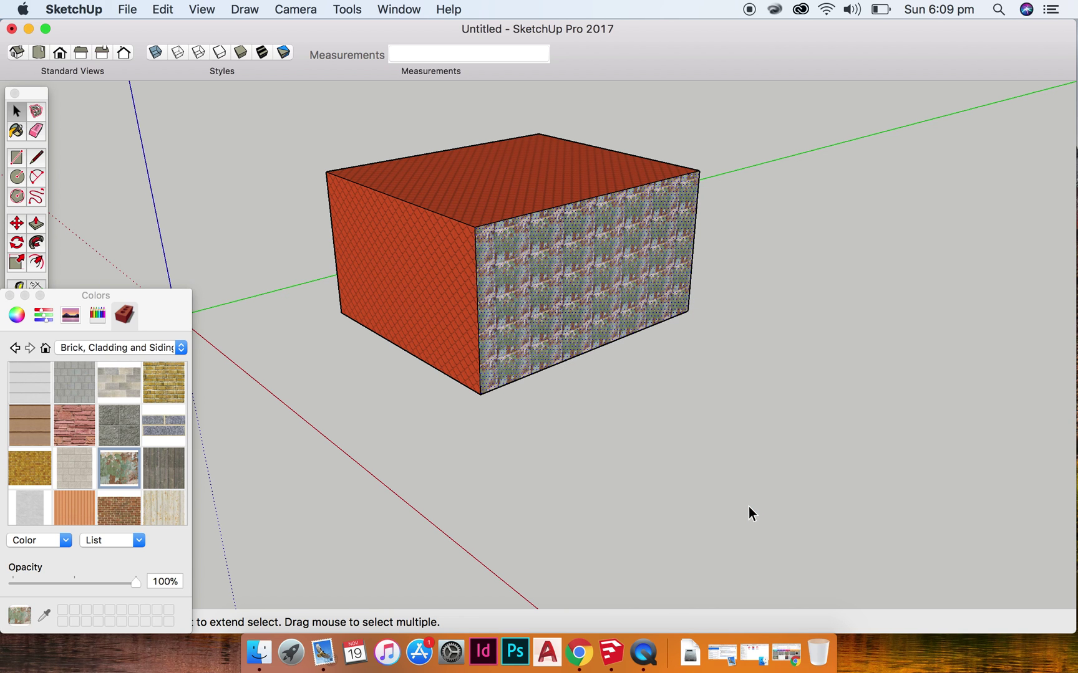